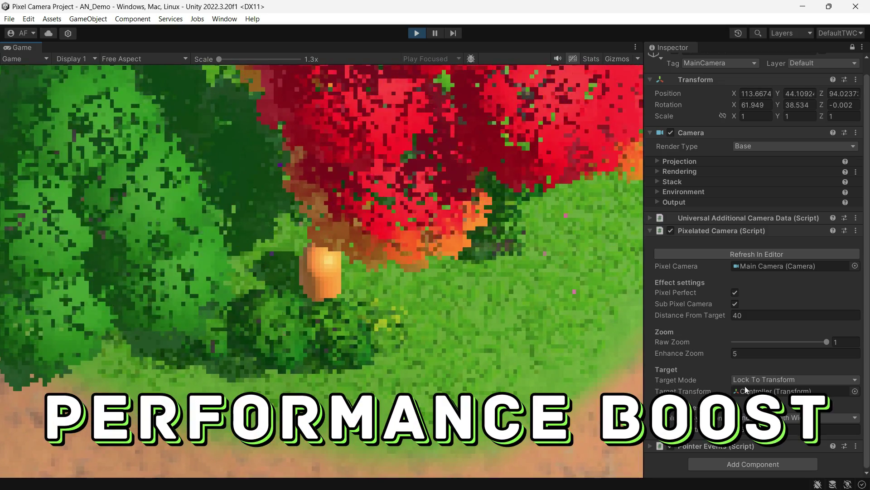
mouse_move(824, 341)
left_mouse_down()
mouse_move(795, 343)
mouse_move(827, 342)
left_mouse_up()
left_click_drag(683, 432, 760, 435)
left_click(766, 433)
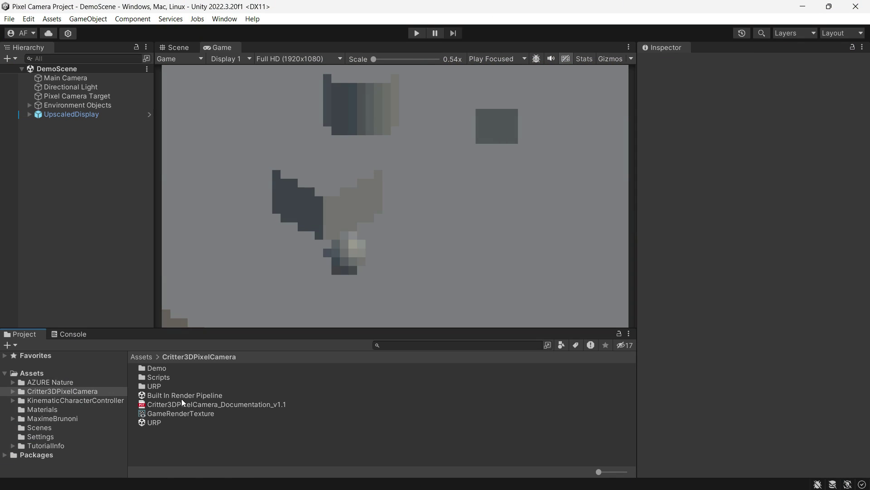
Launch the import of the URP package from the Critter3DPixelCamera folder and close the import dialog
left_click(159, 396)
left_click(163, 425)
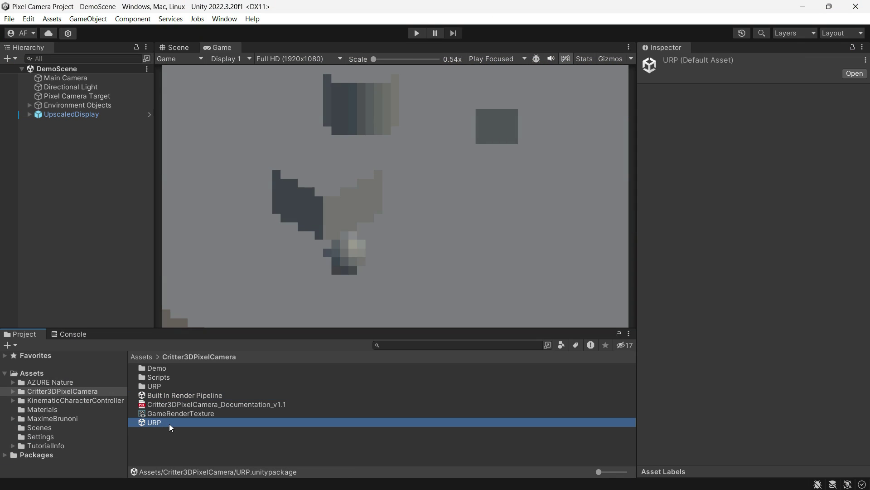
double_click(164, 423)
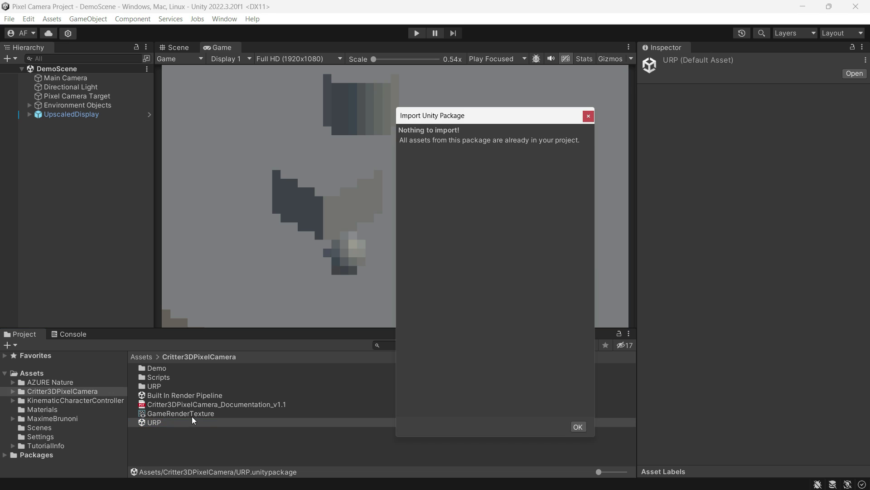
left_click(578, 427)
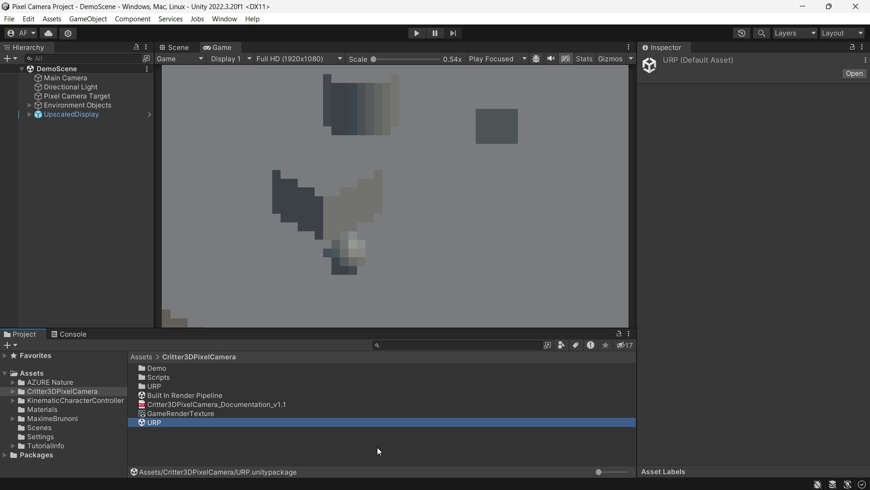
Open the DemoScene_BridgesPack scene from the BridgesPack Demo folder
left_click(140, 357)
left_click(176, 397)
double_click(175, 404)
left_click(174, 368)
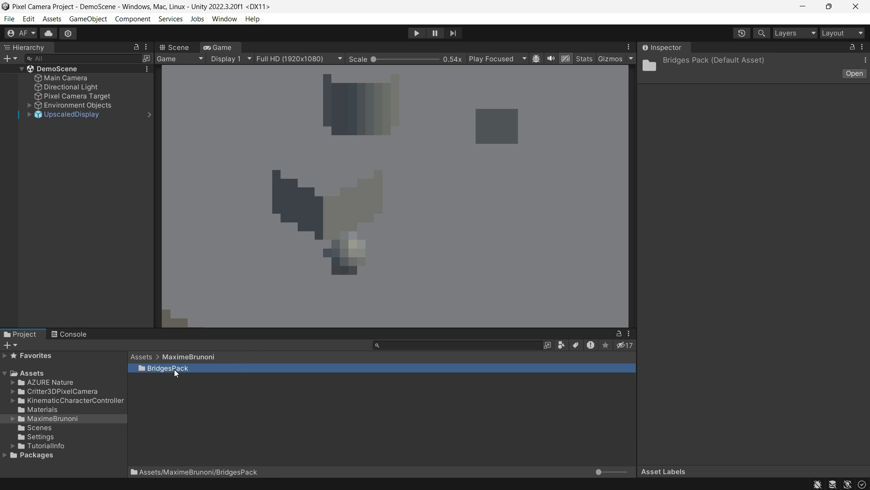
double_click(174, 368)
left_click(168, 378)
double_click(168, 378)
left_click(165, 377)
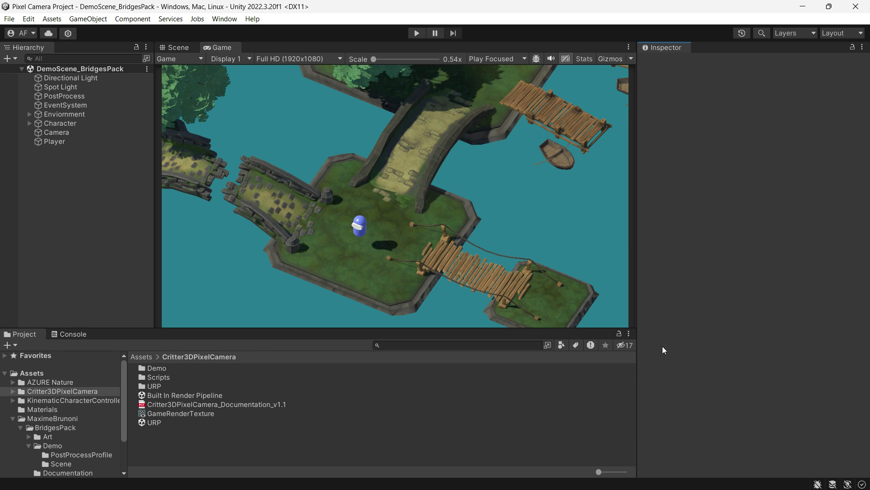
Add the Pixelated Camera component to the scene's Camera object
left_click(60, 123)
scroll(737, 398, "down", 5)
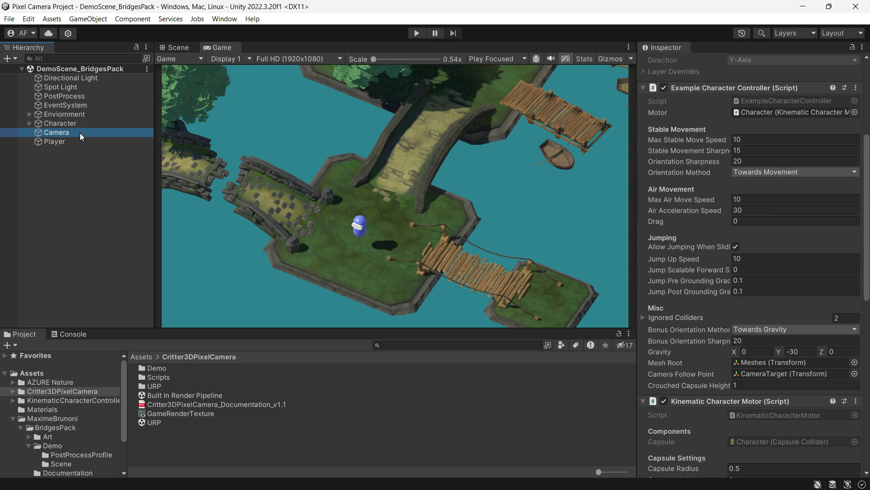
left_click(80, 132)
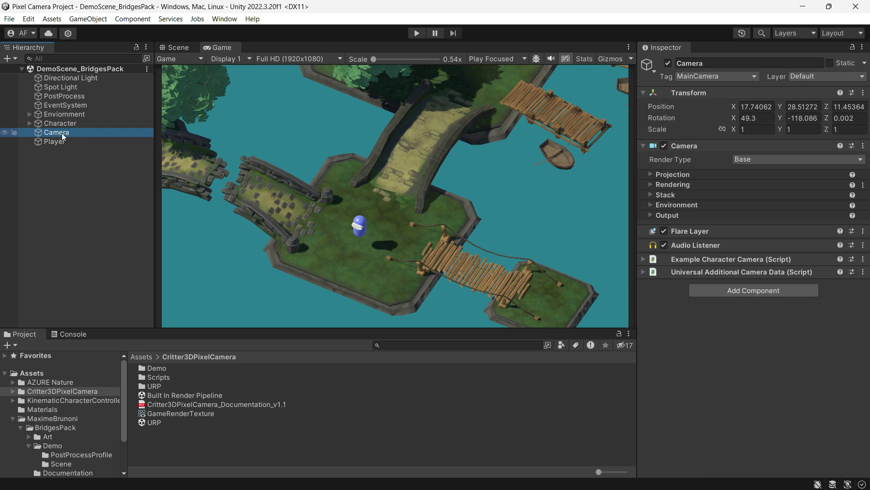
left_click(738, 291)
type("pixel")
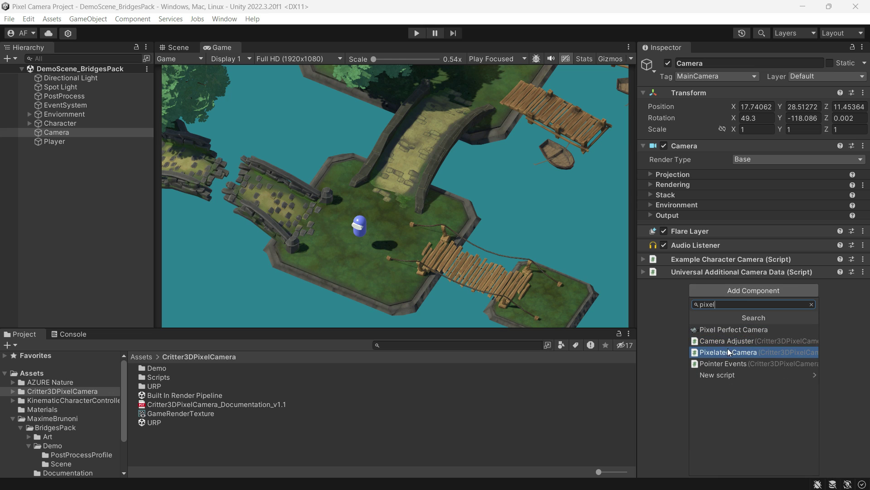
left_click(738, 353)
scroll(700, 272, "down", 1)
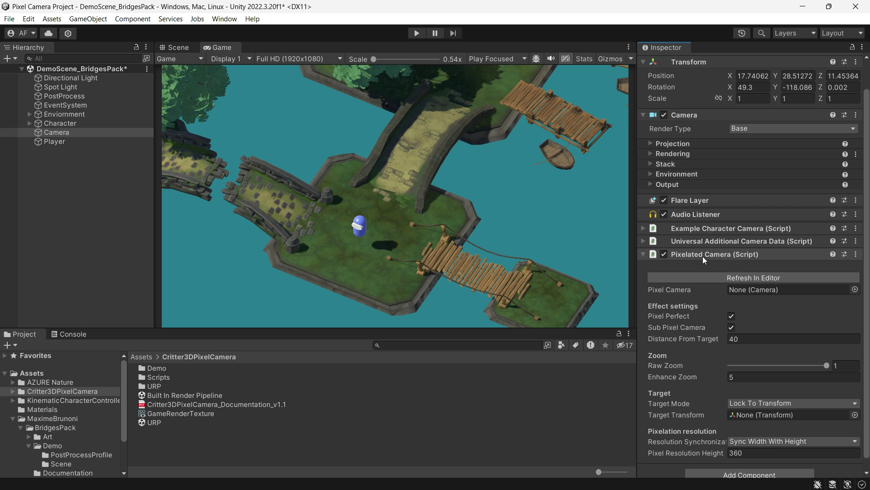
Assign GameRenderTexture from the Critter3DPixelCamera folder as the Camera's Output Texture
left_click(651, 184)
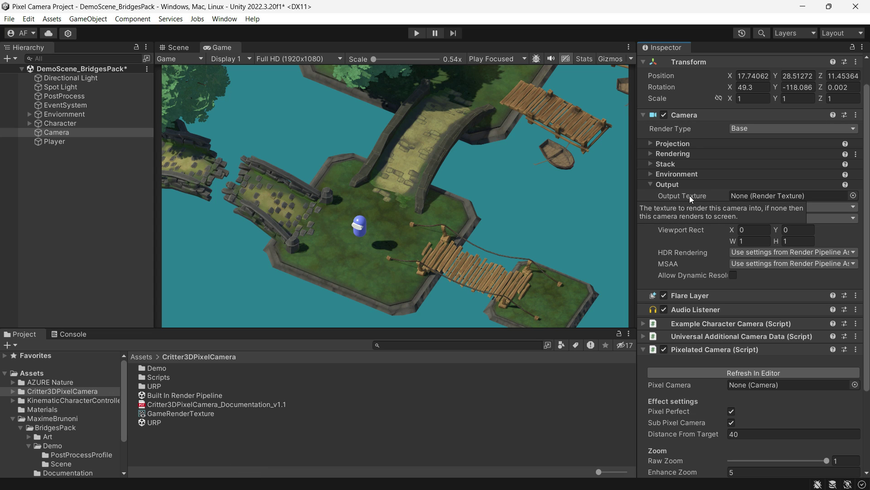
left_click_drag(186, 413, 187, 414)
left_click_drag(550, 405, 755, 195)
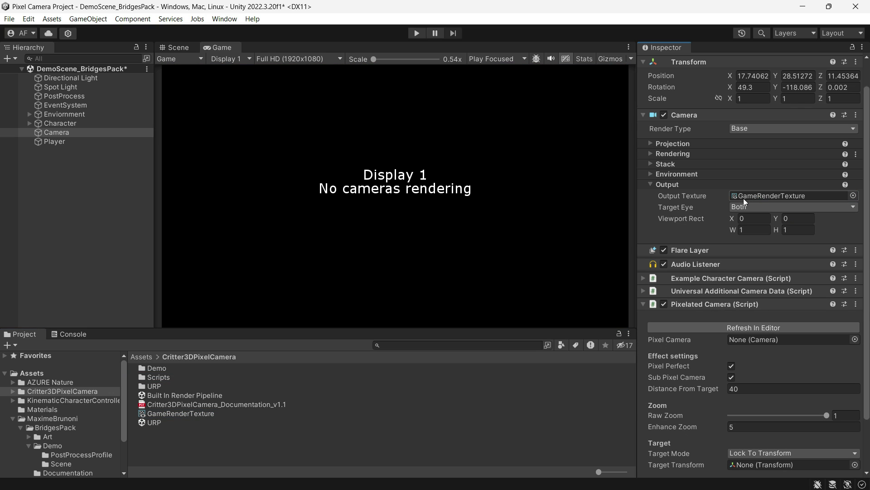
Add the UpscaledDisplayURP prefab from Critter3DPixelCamera's URP Prefabs folder to the scene hierarchy
scroll(746, 198, "down", 3)
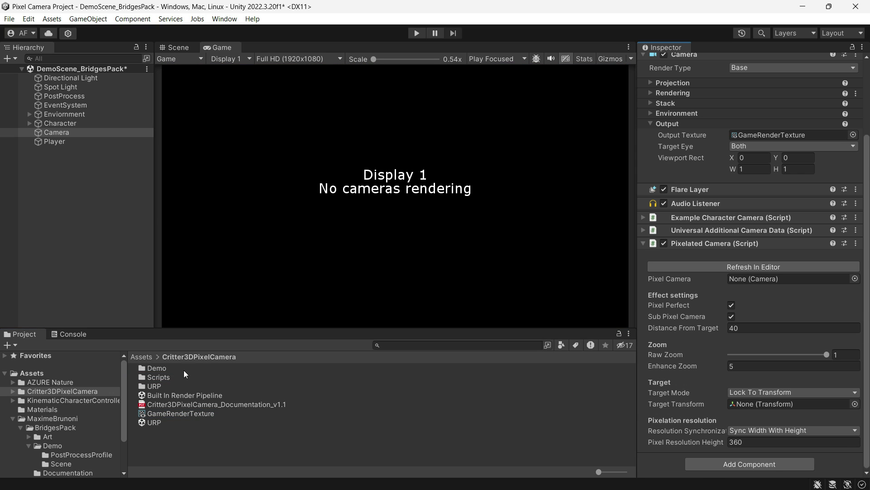
double_click(155, 387)
double_click(158, 377)
left_click_drag(183, 371, 97, 193)
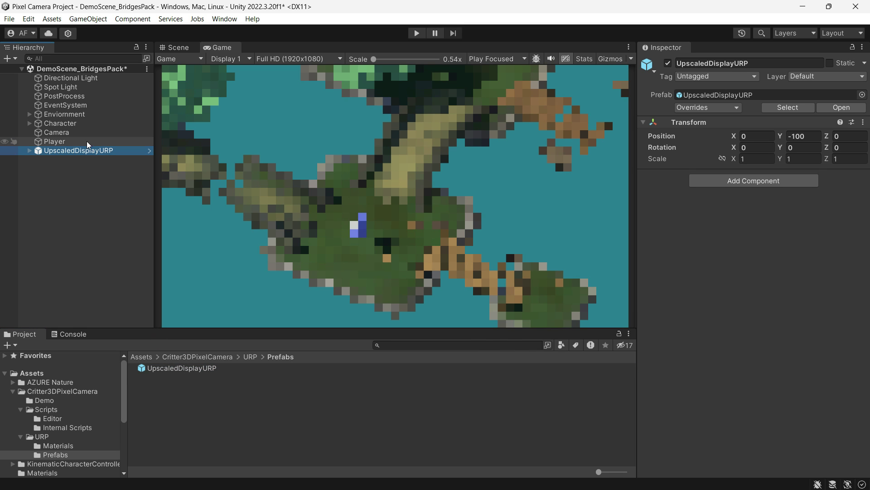
Add the Pointer Events component from Critter3DPixelCamera to the Camera object
left_click(71, 136)
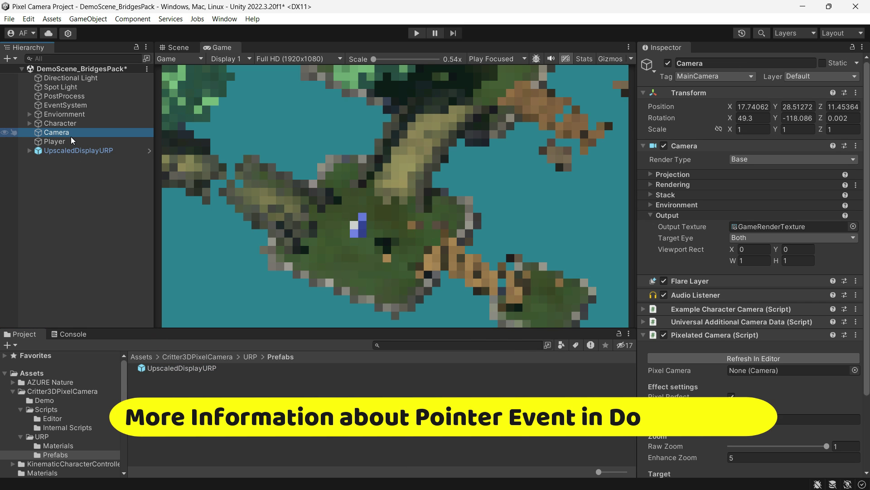
scroll(744, 453, "down", 4)
left_click(743, 468)
type("p")
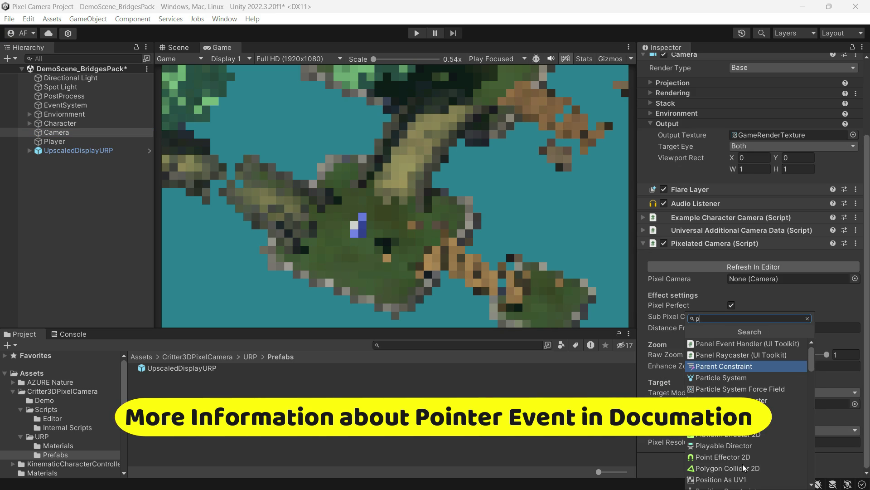
type("ointer")
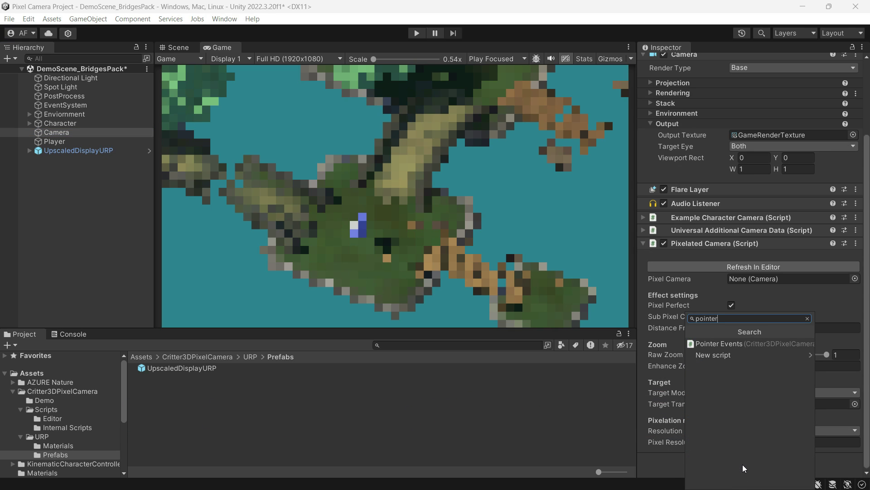
left_click(720, 347)
scroll(770, 444, "down", 2)
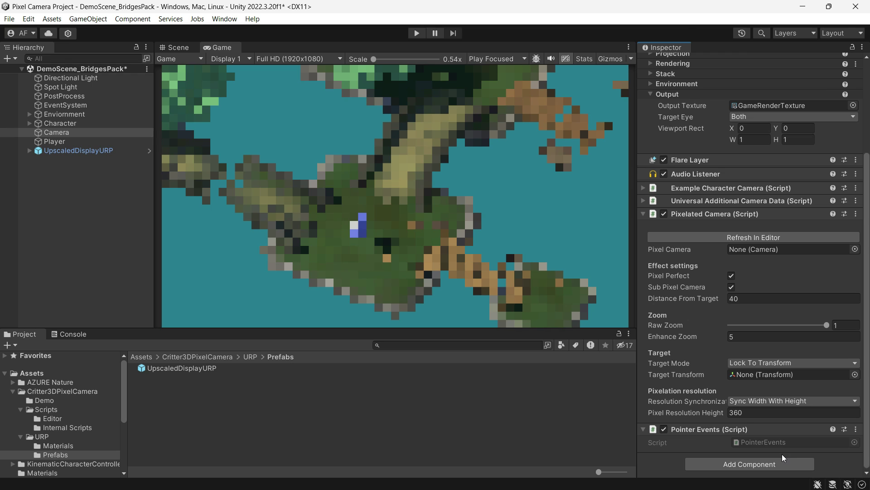
Assign the scene's Camera object as the Pixel Camera reference of the Pixelated Camera component
scroll(735, 381, "up", 2)
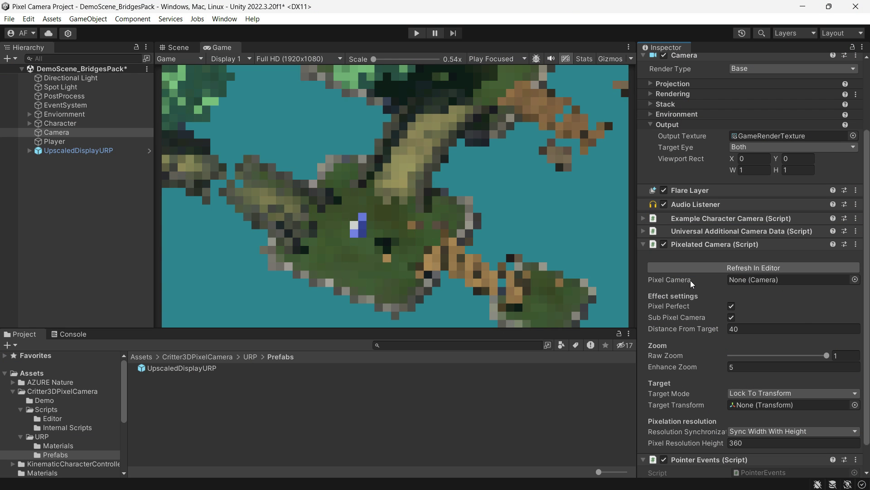
left_click_drag(62, 132, 749, 291)
scroll(673, 279, "down", 2)
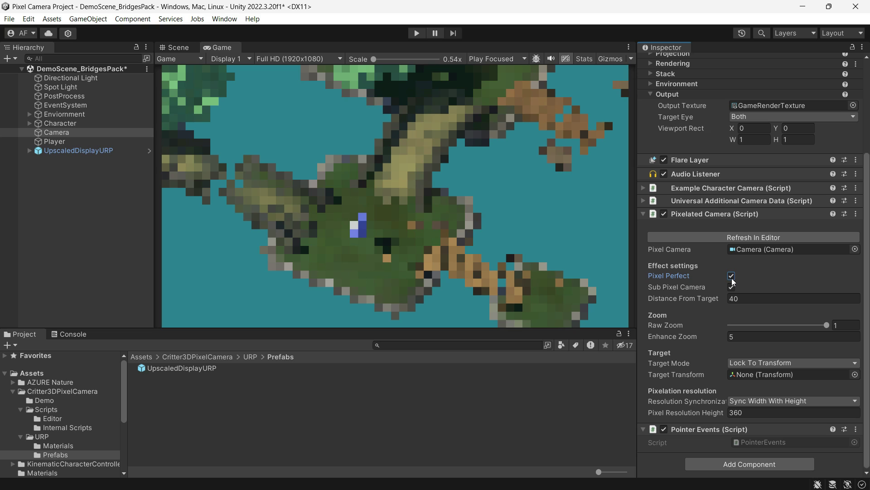
Set the Pixelated Camera's Distance From Target to 30
mouse_move(677, 291)
left_click_drag(692, 303, 738, 300)
left_click(739, 300)
type("30")
Try a Raw Zoom of 0.45 on the Pixelated Camera with an editor refresh, and undo the change
left_click_drag(826, 325, 801, 325)
left_click(756, 236)
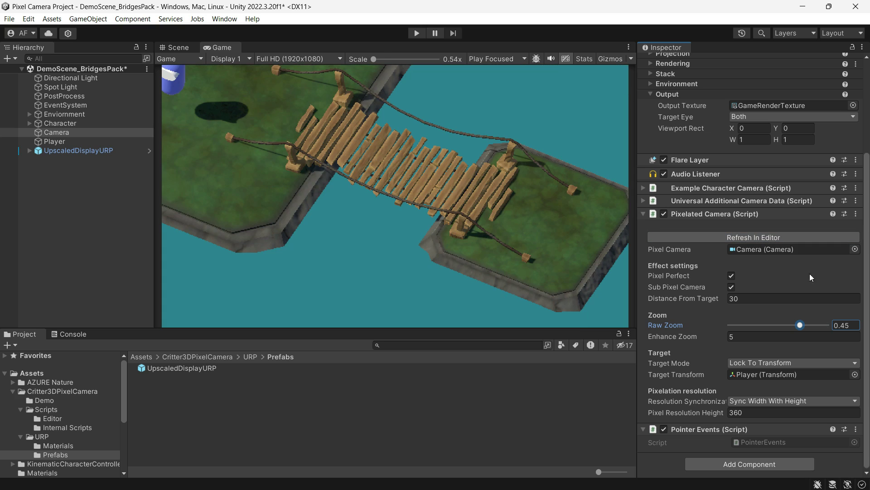
key("ctrl+z")
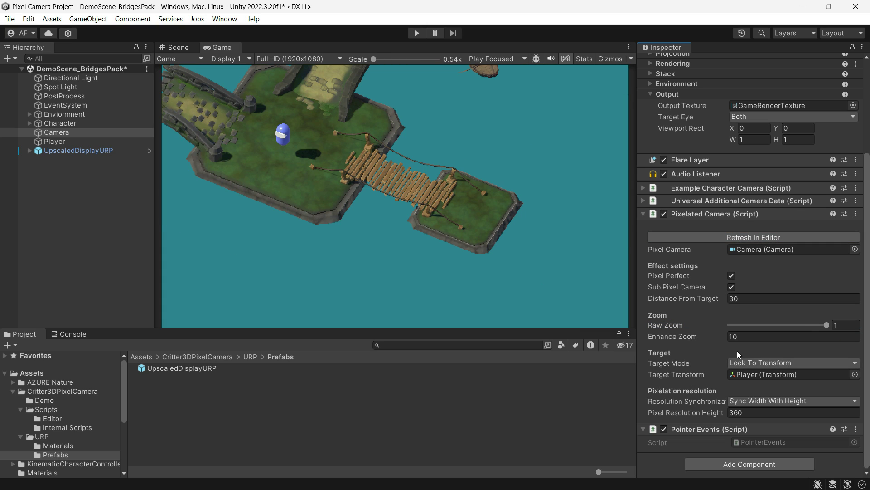
Assign the Player object as the Target Transform of the Pixelated Camera
mouse_move(687, 338)
left_click_drag(54, 141, 752, 376)
Try the Vector 3 Position option as the Target Mode and undo it
left_click(762, 363)
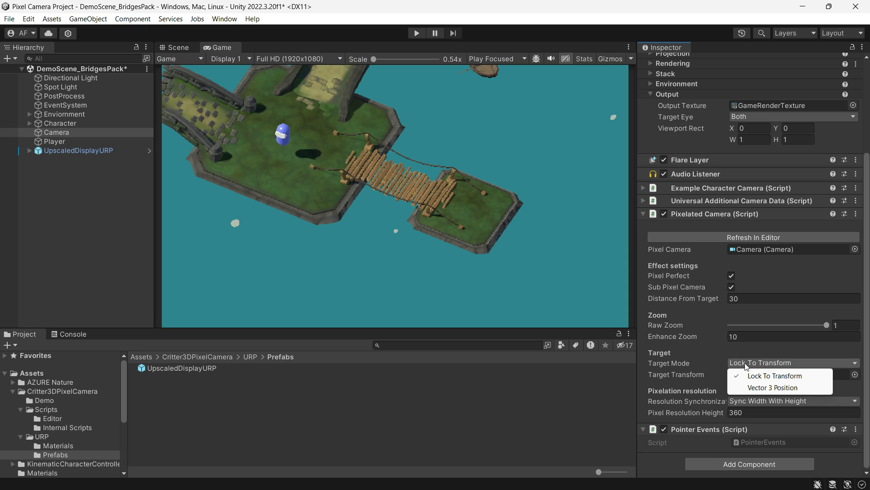
left_click(765, 388)
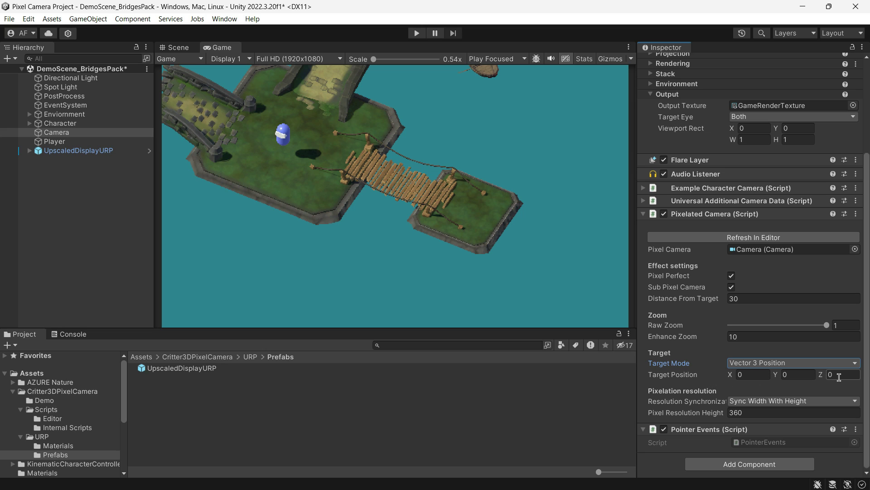
key("ctrl+z")
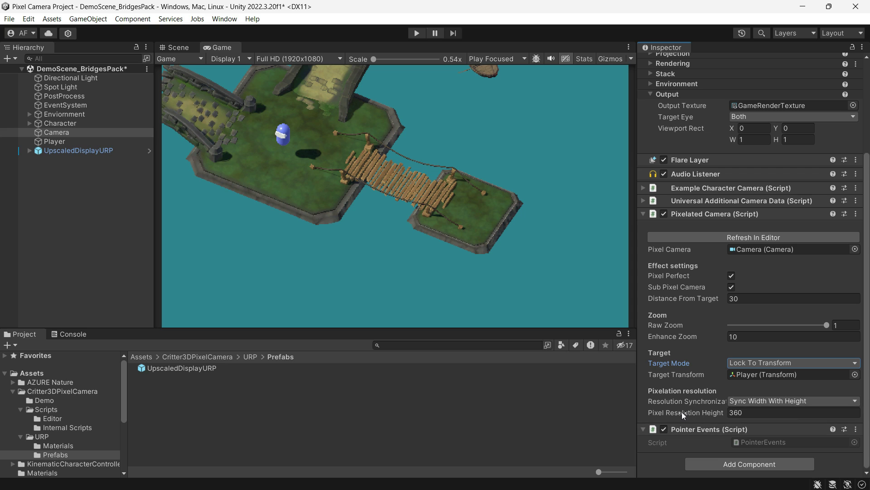
Try Manual resolution synchronization for the pixelation and return it to Sync Width With Height
left_click(816, 401)
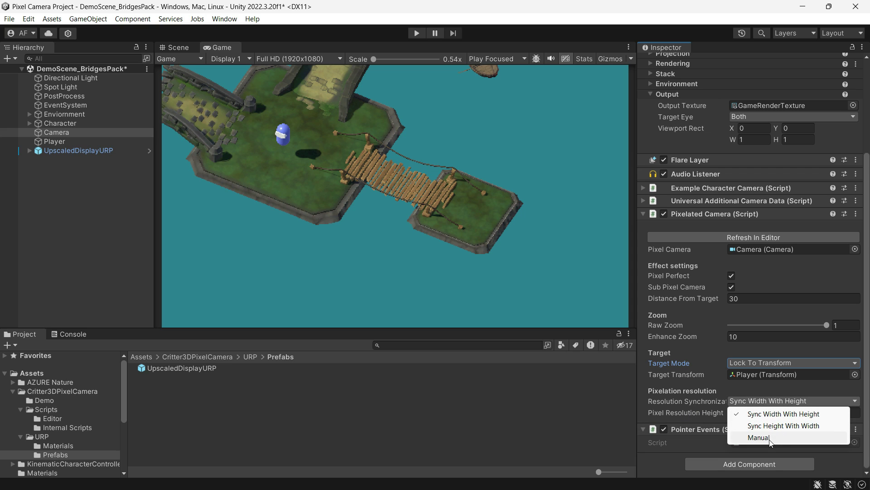
left_click(758, 437)
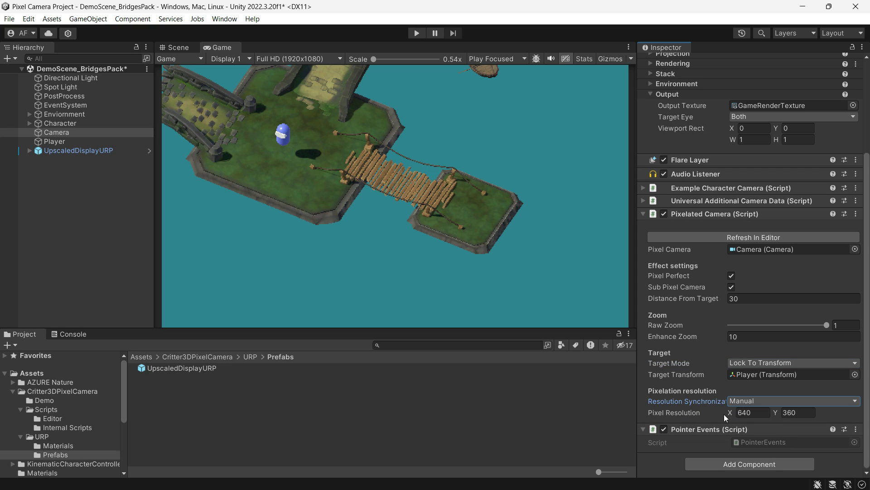
left_click(784, 403)
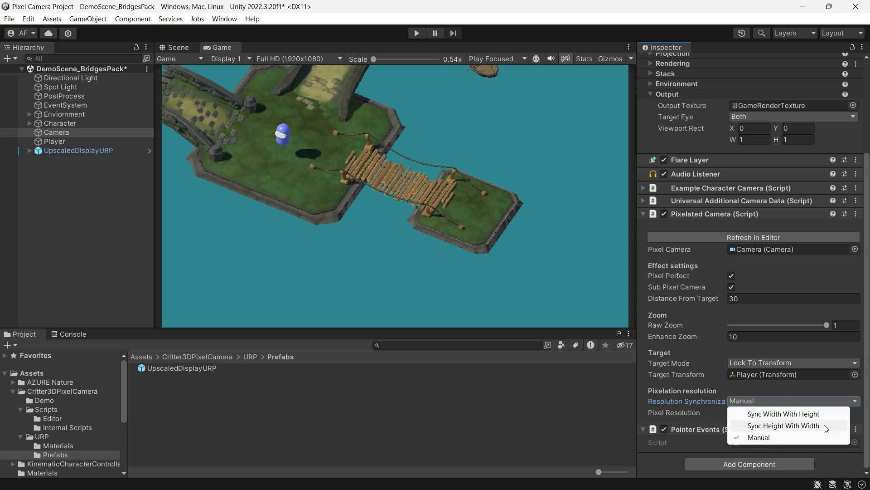
left_click(816, 414)
Test Pixel Resolution Height values of 192 and 64, refreshing the Pixelated Camera in the editor after each
left_click(782, 412)
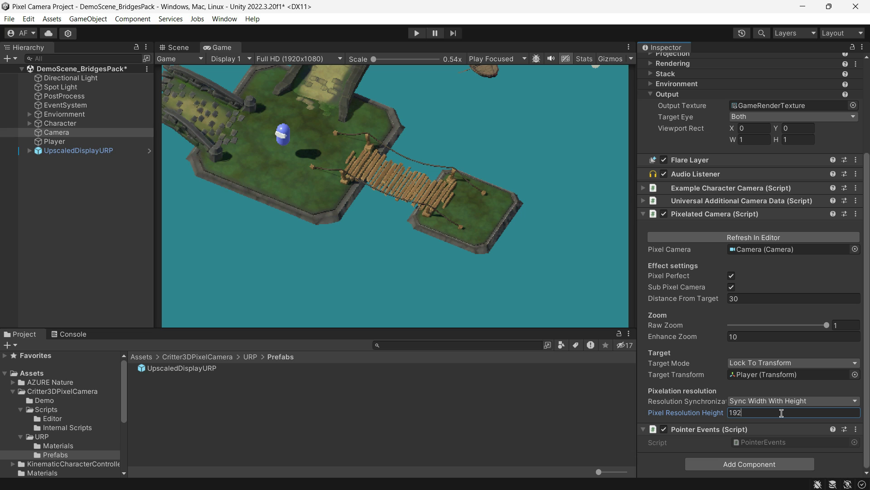
left_click(748, 239)
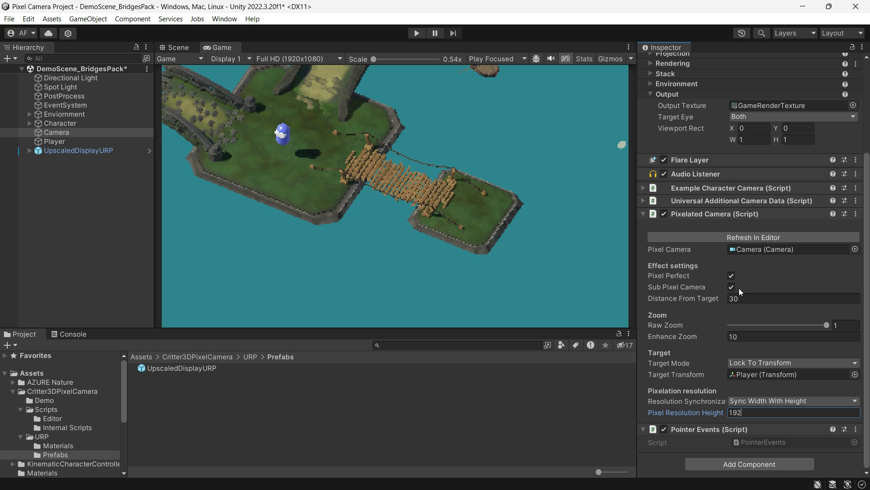
type("64")
left_click(762, 238)
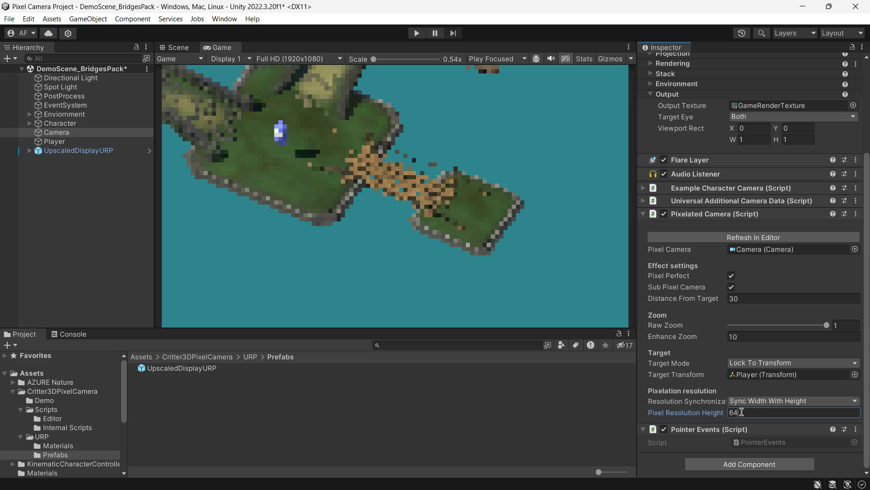
Run the scene in Play mode and move the character forward over the stone bridge to test the pixelated camera
key("ctrl+p")
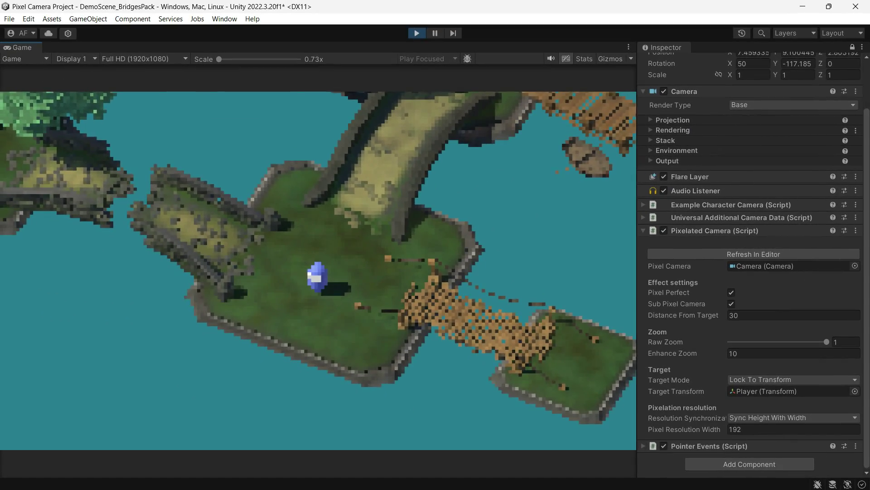
key("w")
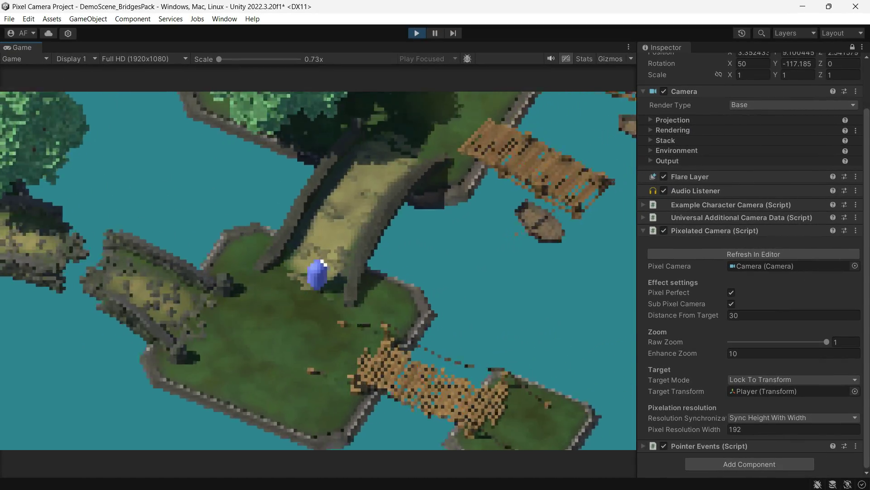
key("w")
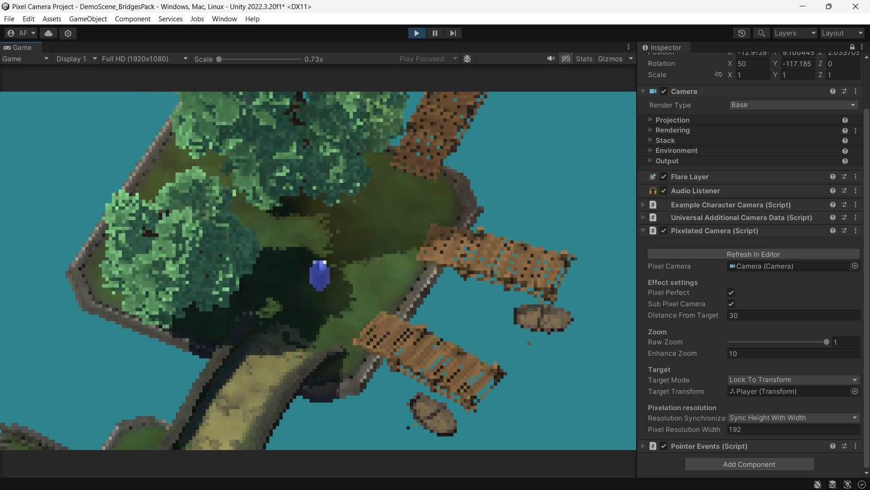
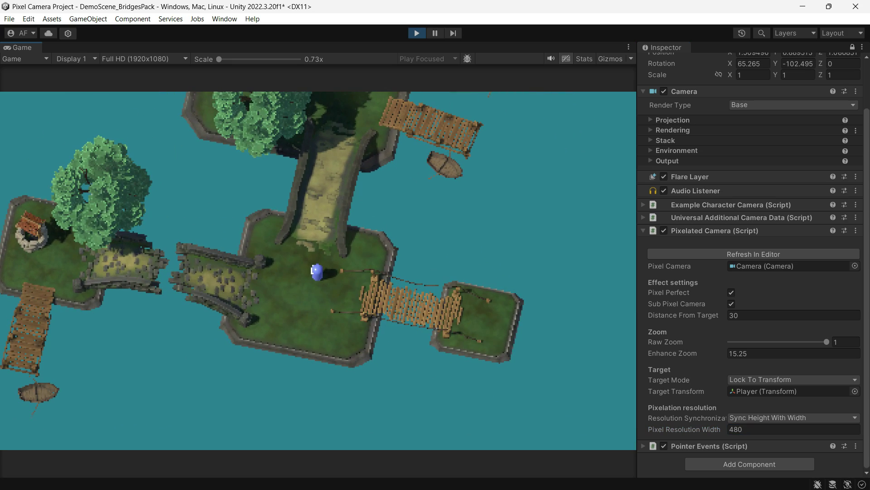
Test Pixel Resolution Width values of 32, 64 and 192 on the running Pixelated Camera and set it to 240
left_click(758, 428)
type("32")
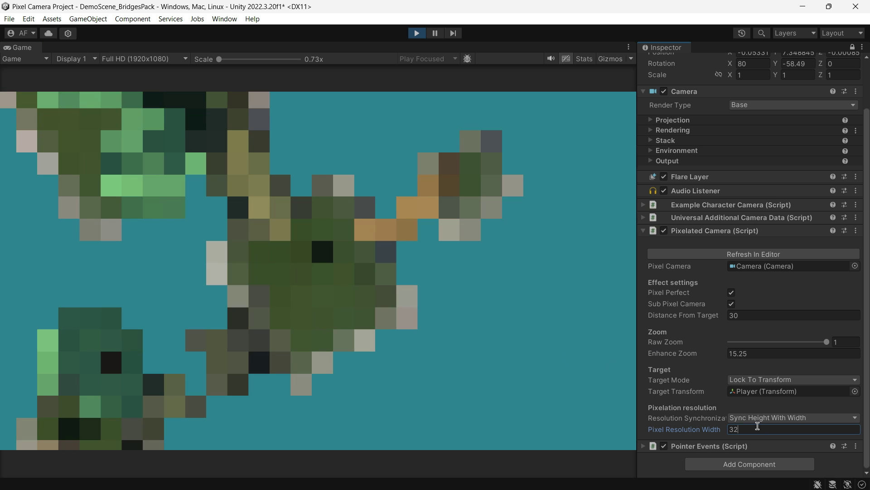
type("64")
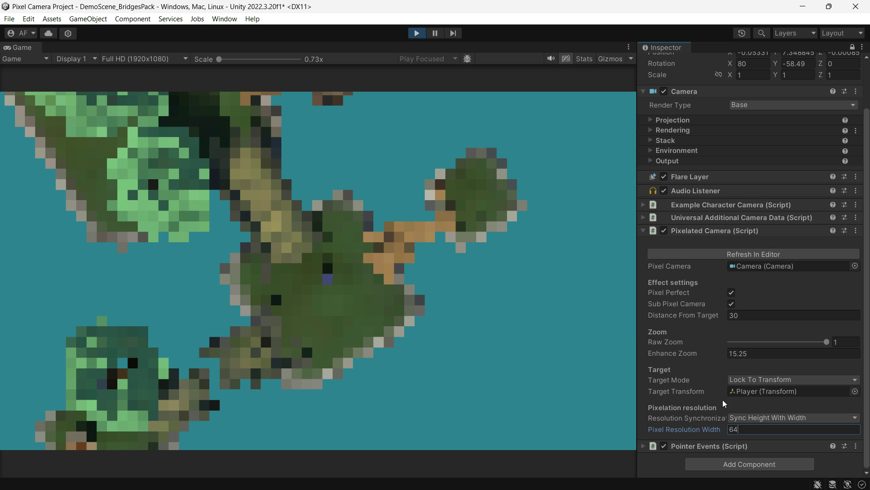
type("192")
key("Return")
left_click(748, 430)
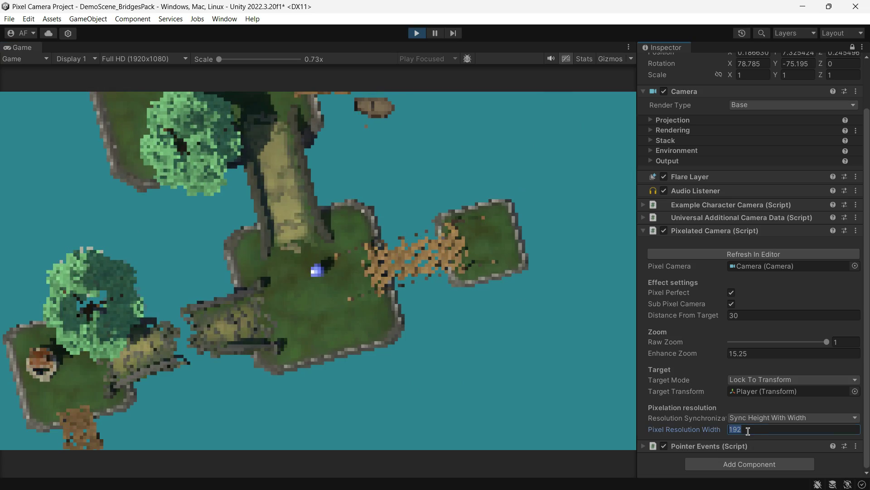
type("240")
key("Return")
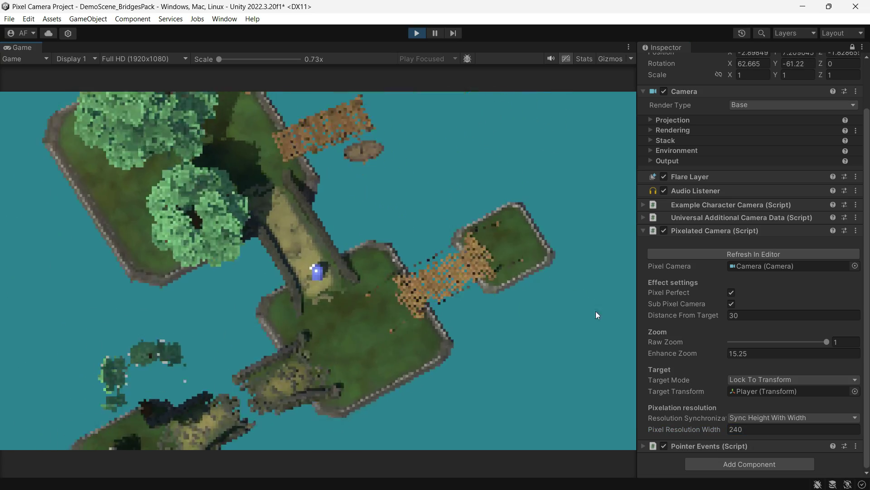
Adjust the Pixelated Camera's Enhance Zoom, set it to 10, and try the Raw Zoom slider
left_click_drag(662, 355, 645, 359)
left_click(759, 352)
type("10")
mouse_move(827, 342)
left_mouse_down()
mouse_move(788, 346)
mouse_move(822, 346)
left_mouse_up()
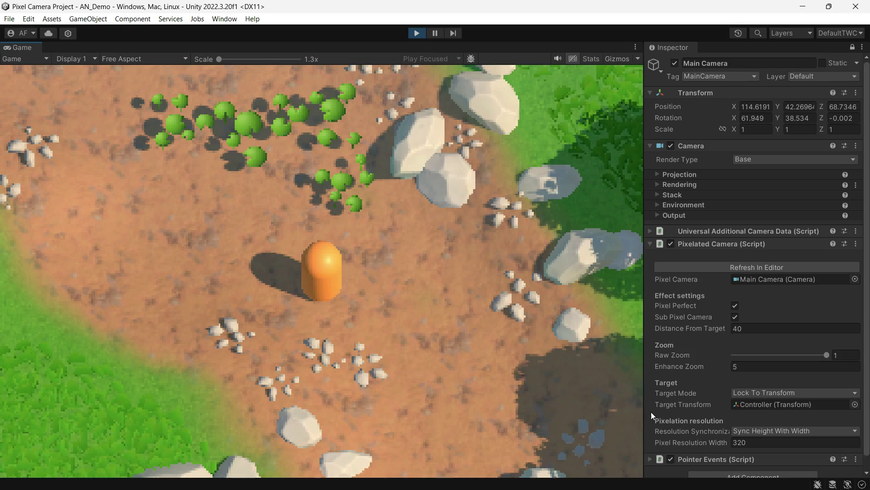
Try Pixel Resolution Width values of 709 and 155 in the AN_Demo scene and test the Raw Zoom slider, returning it to 1
scroll(694, 427, "down", 1)
left_click_drag(685, 430, 732, 431)
left_click_drag(49, 431, 47, 432)
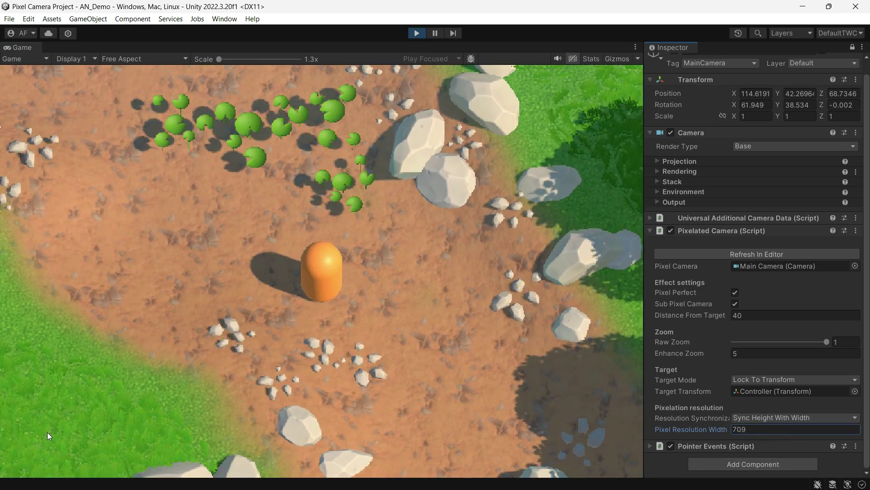
left_click_drag(630, 438, 598, 440)
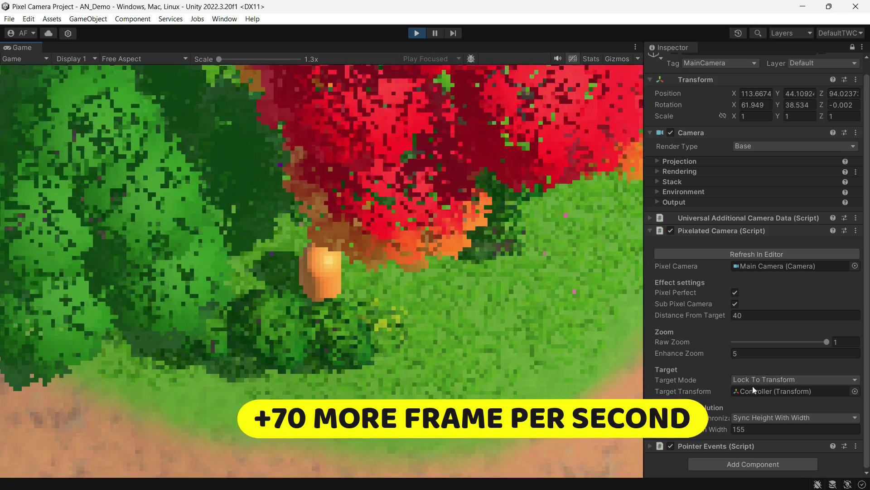
mouse_move(826, 342)
left_mouse_down()
mouse_move(794, 343)
mouse_move(836, 341)
left_mouse_up()
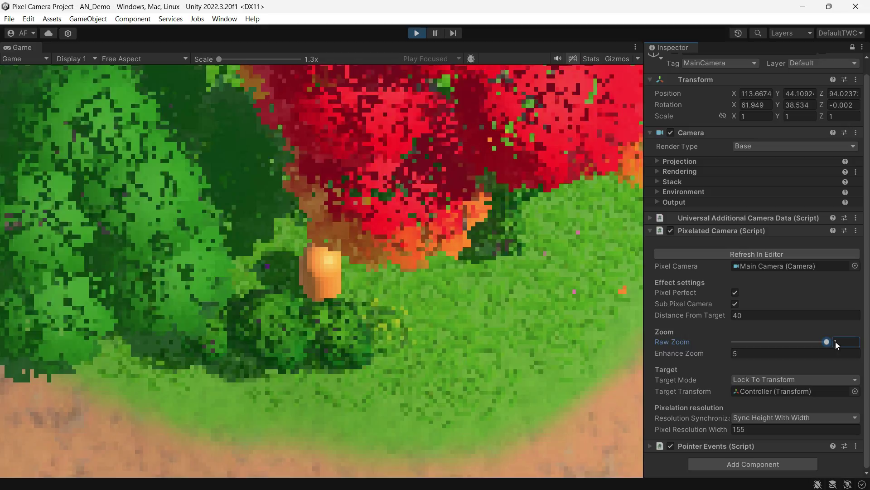
Set the Pixel Resolution Width to 320 and move the character to the right across the grass
left_click_drag(706, 429, 779, 432)
type("320")
key("Return")
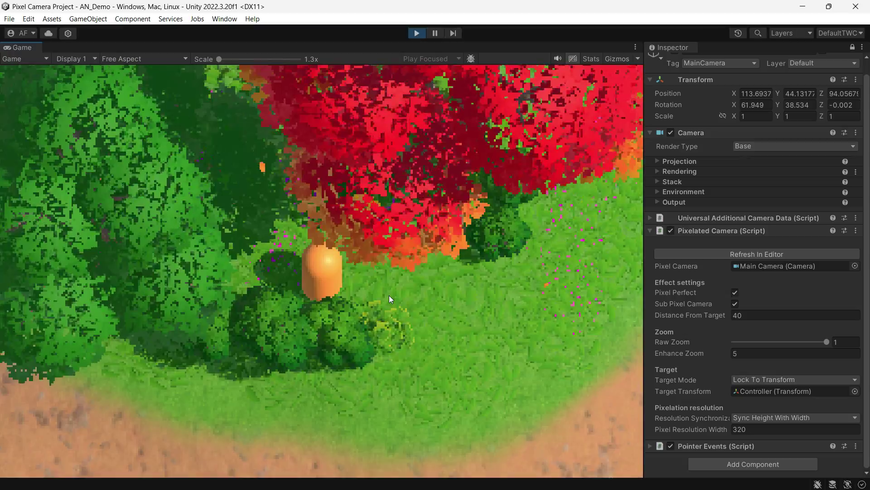
key("d")
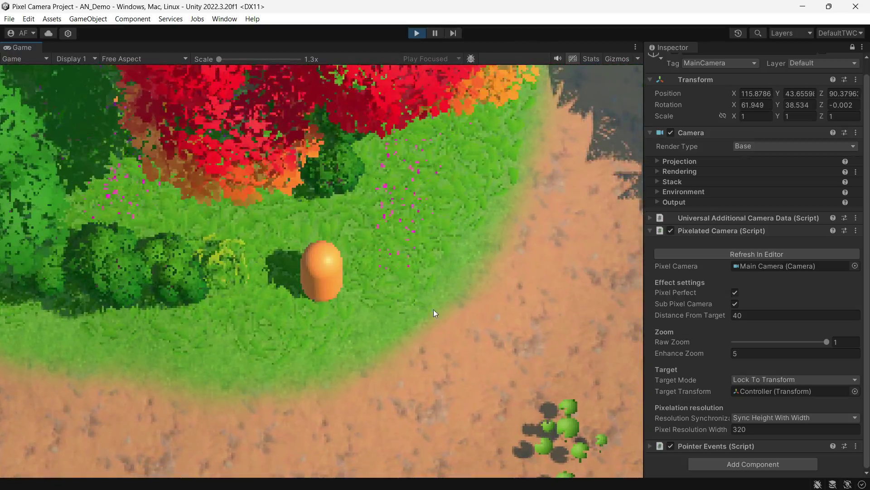
Set the Pixel Resolution Width to 1920 and move the character backward and left onto the dirt path
type("1920")
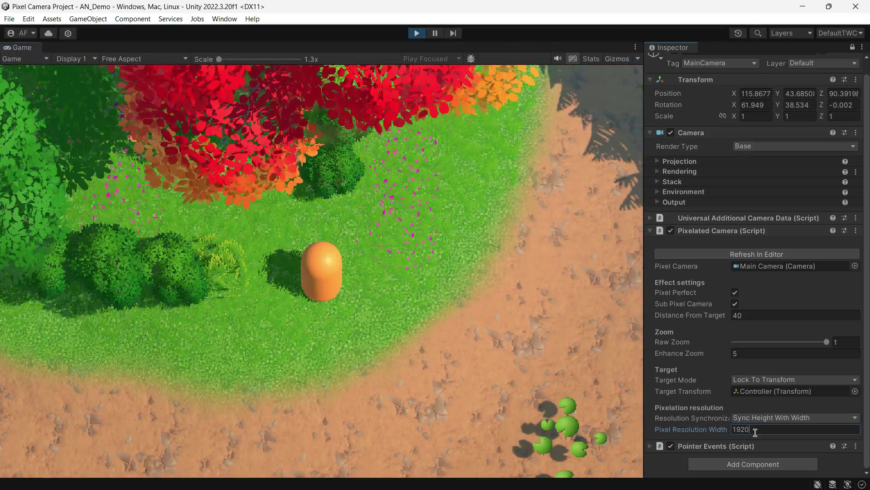
type("s")
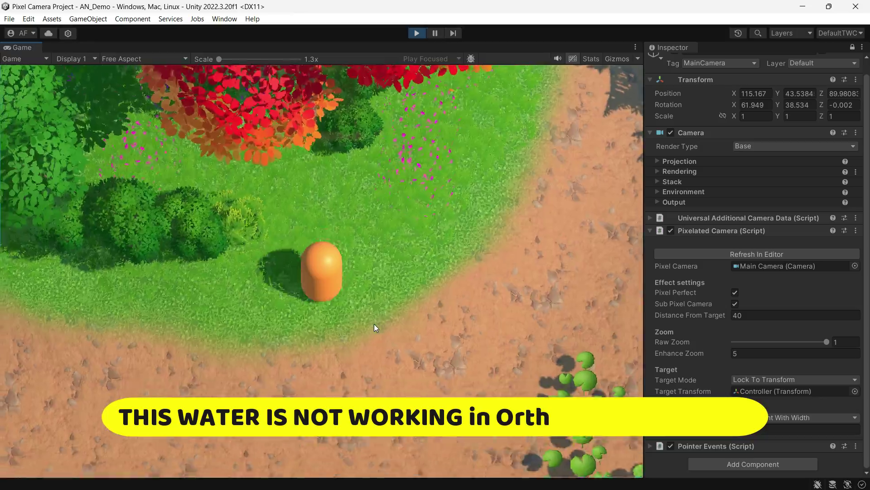
type("a")
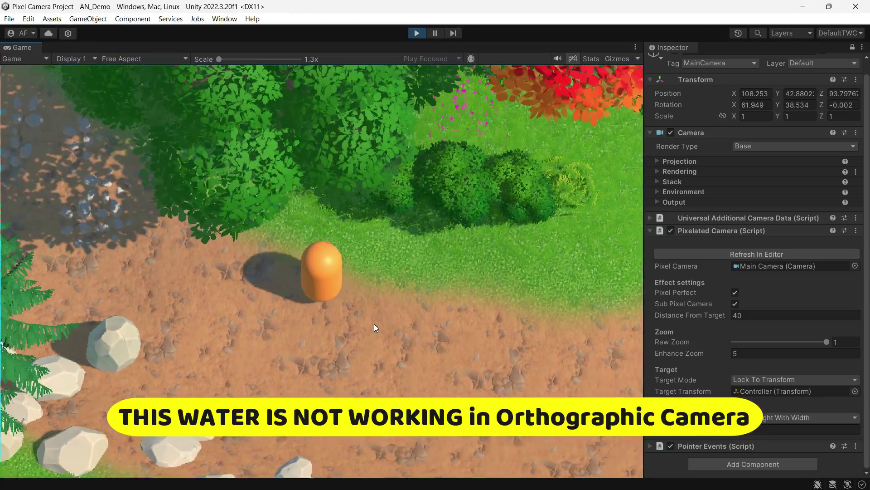
Try a Pixel Resolution Width of 640, replace it with 320, and return focus to the game
type("640")
key("BackSpace")
key("BackSpace")
key("BackSpace")
type("320")
left_click(436, 366)
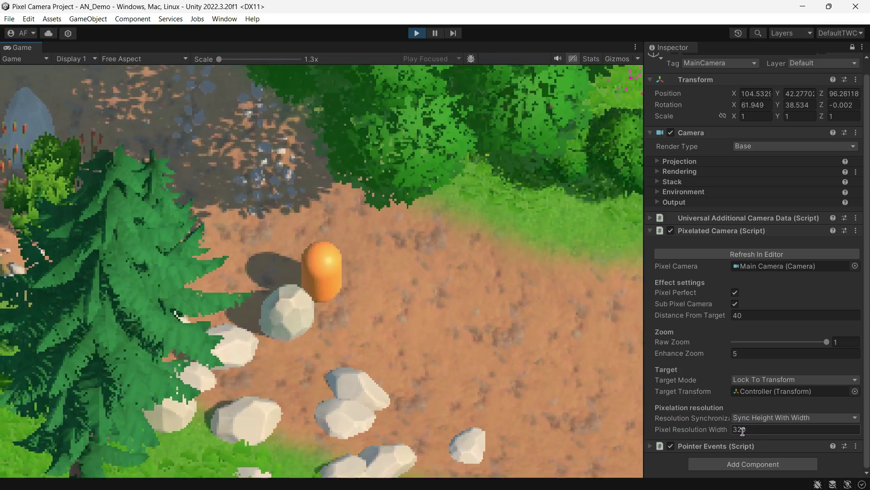
Lower the Pixel Resolution Width to 64 and return focus to the game to test the coarse pixelation
left_click(736, 428)
type("64")
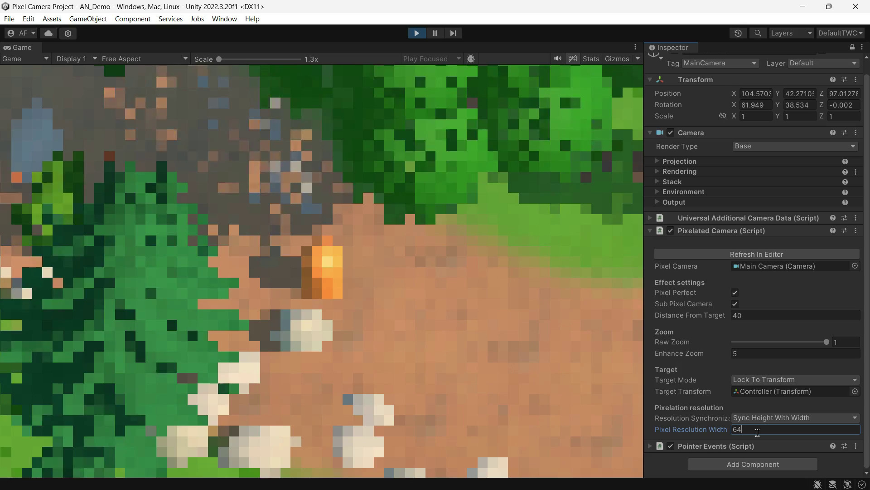
left_click(542, 293)
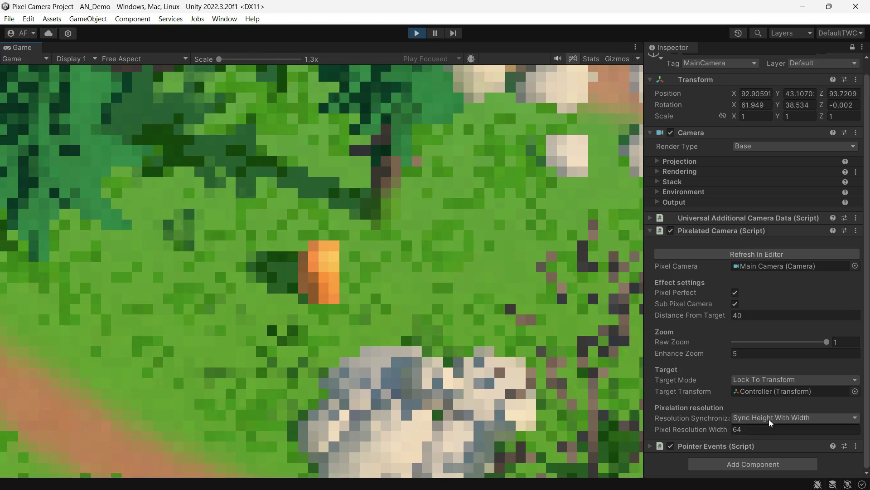
Switch the resolution synchronization to Sync Width With Height and test Pixel Resolution Height values of 192 and 64
left_click(768, 418)
left_click(812, 427)
left_click(813, 419)
left_click(817, 430)
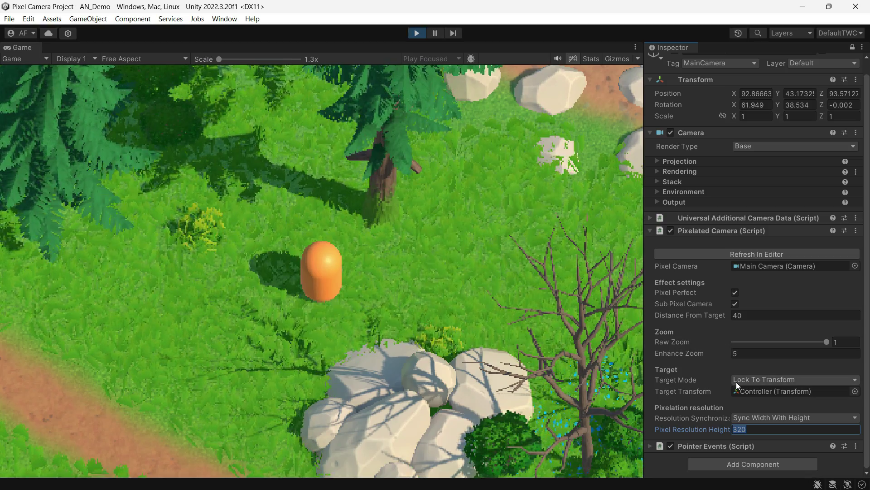
type("192")
key("Return")
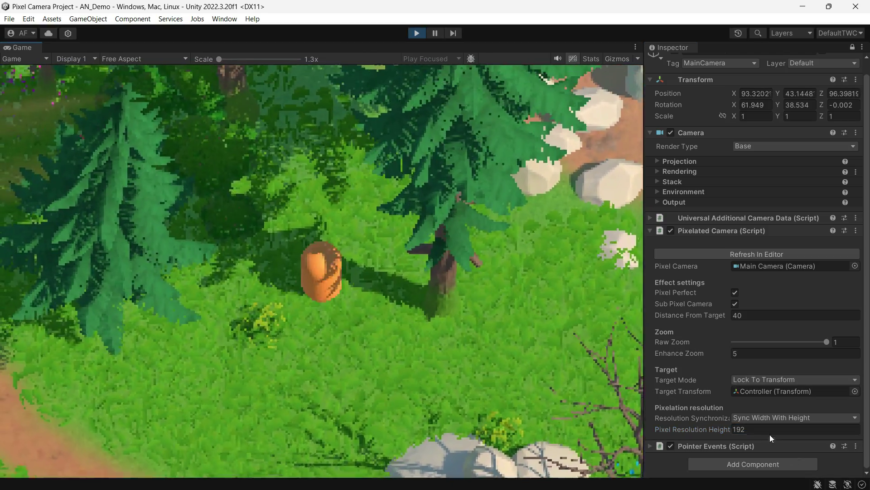
left_click(770, 429)
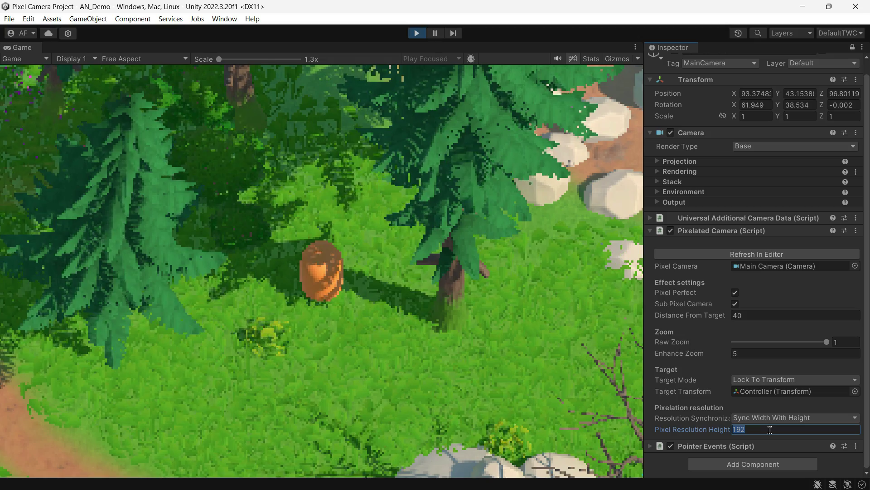
type("64")
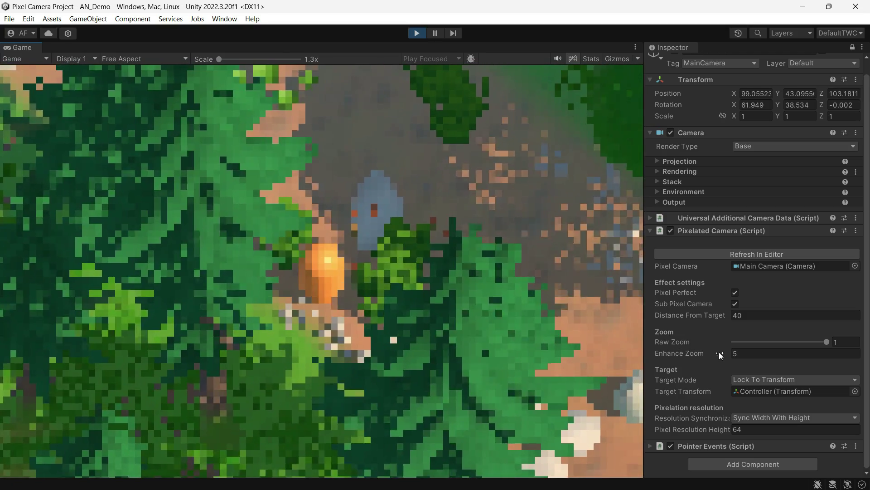
Set the Enhance Zoom to 10 and the Pixel Resolution Height to 192, and return focus to the game
left_click_drag(658, 359, 747, 356)
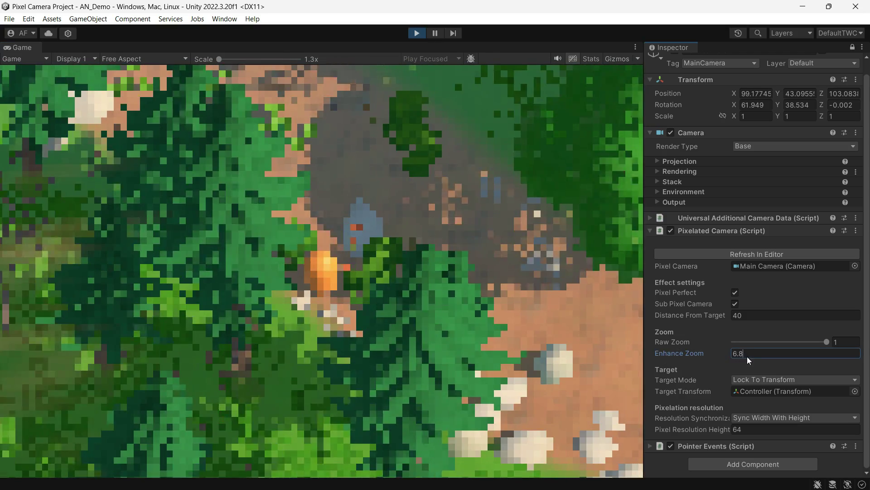
type("10")
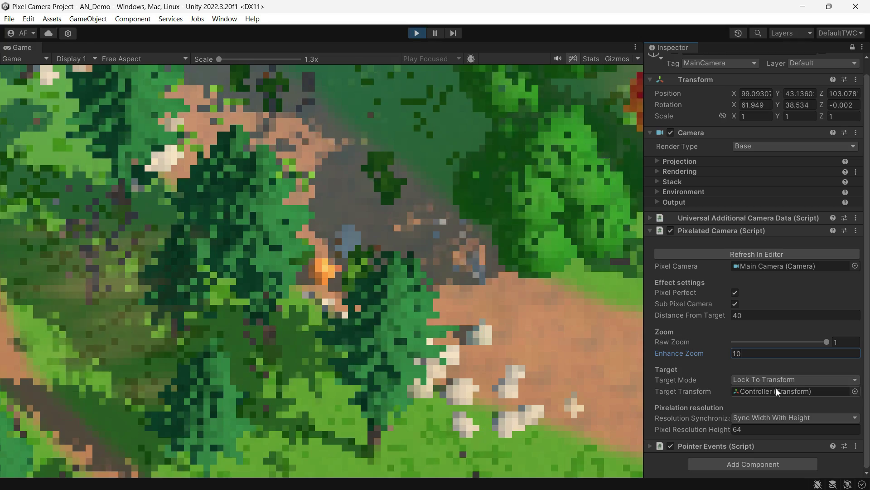
type("192")
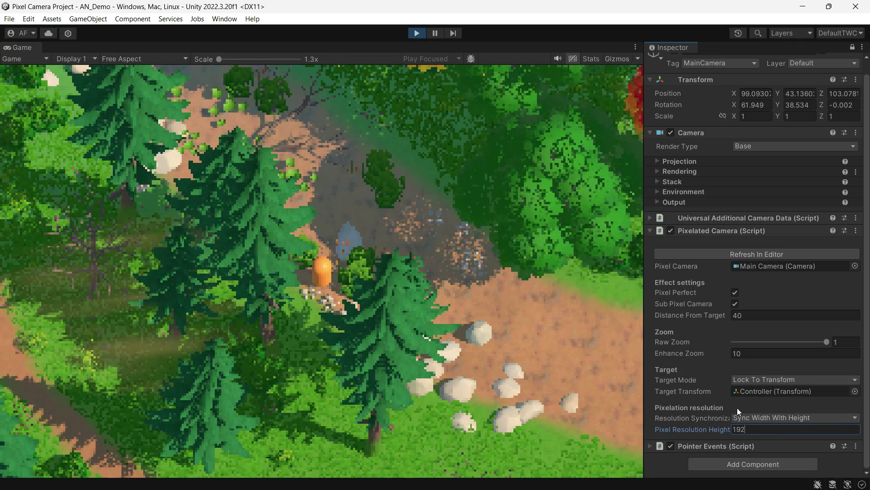
left_click(456, 284)
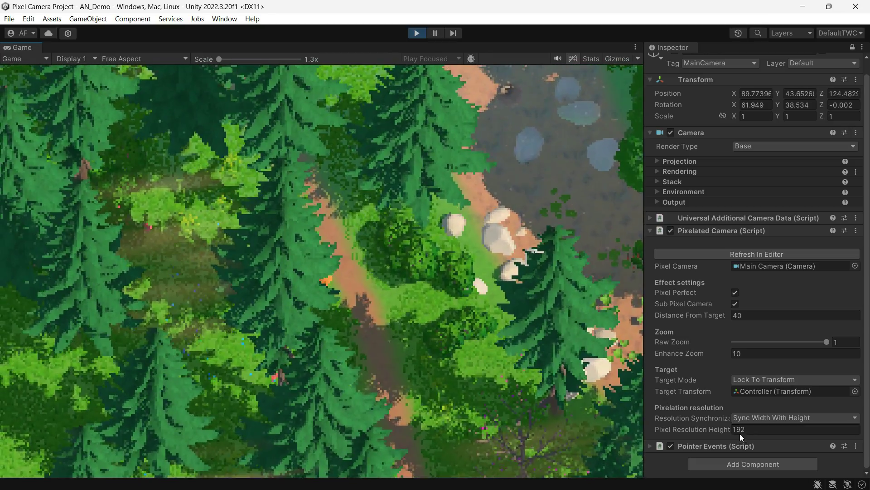
Set the Pixel Resolution Height to 140, return focus to the game and maximize the Game view
left_click(753, 428)
type("140")
left_click(330, 326)
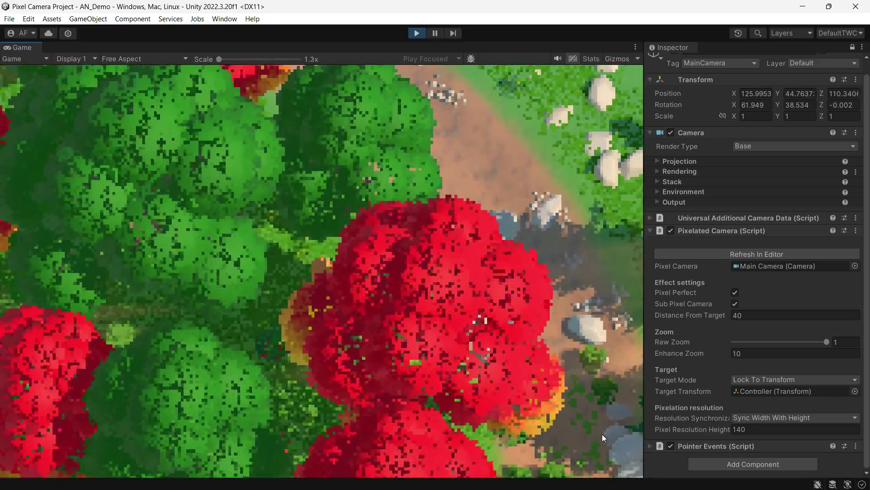
key("shift+space")
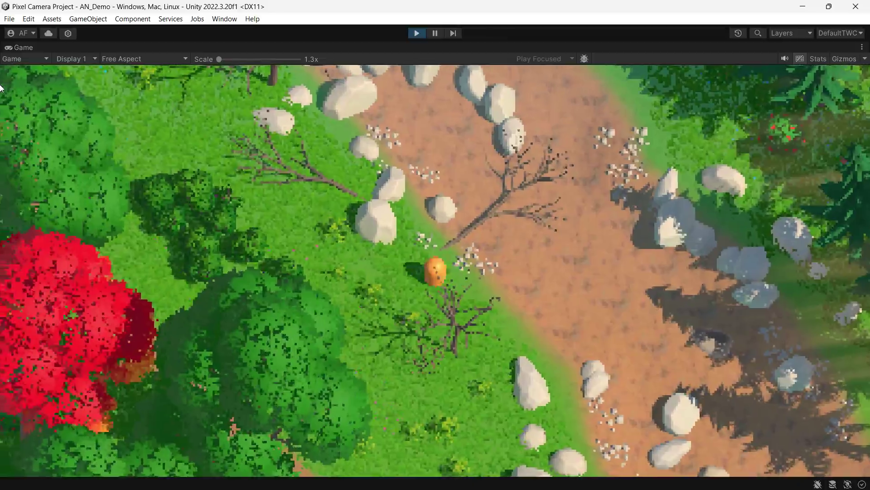